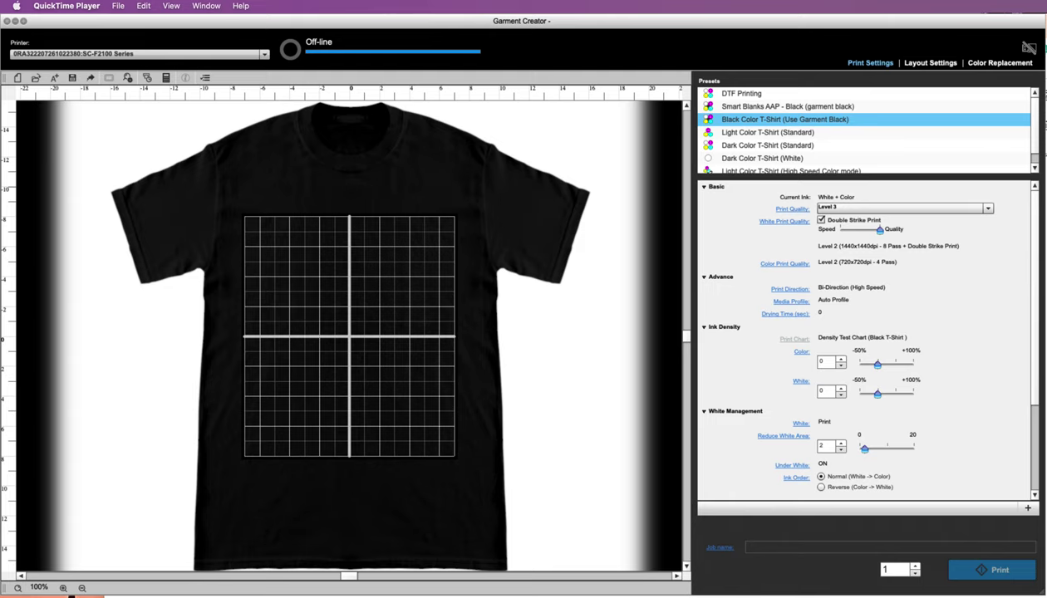
- Bring the Garment Creator window with the Black Color T-Shirt preset to the front
{"action": "left_click", "coordinate": [118, 7]}
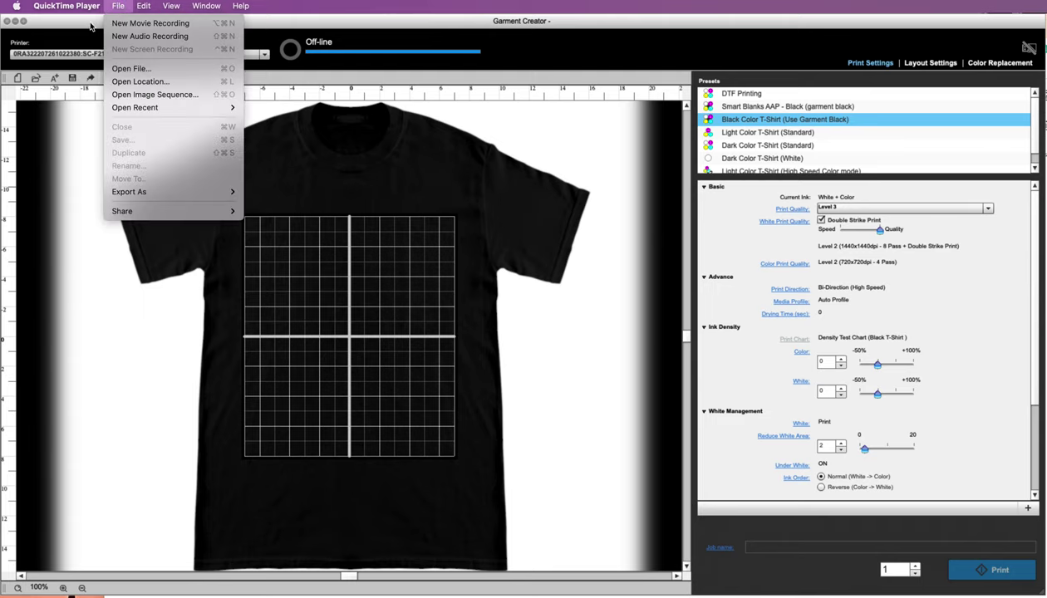
{"action": "left_click", "coordinate": [102, 28]}
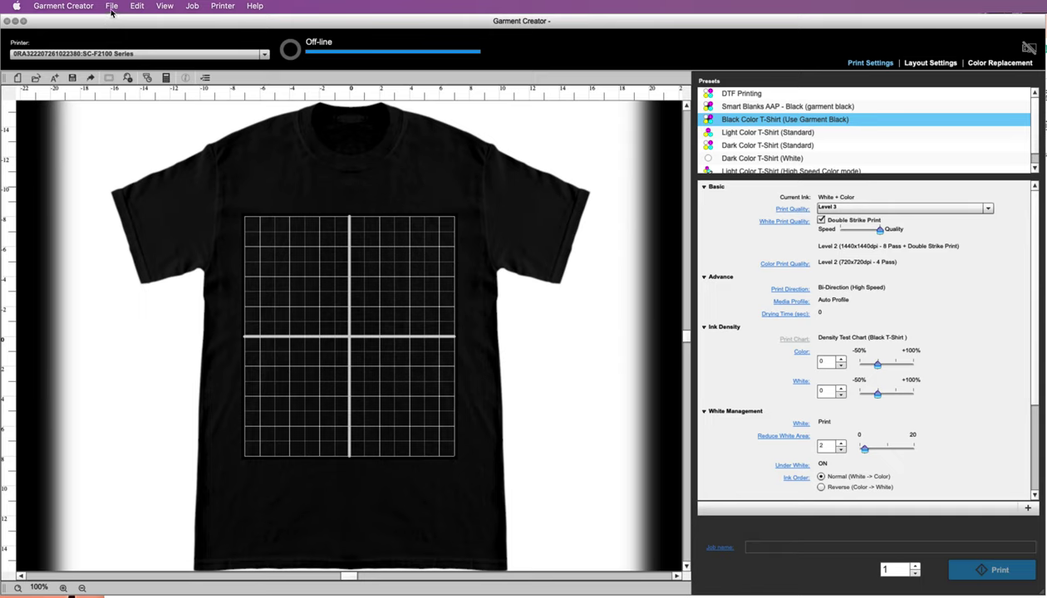
- Open final logo so fontsy.jpg from Downloads onto the T-shirt layout
{"action": "left_click", "coordinate": [112, 8]}
{"action": "left_click", "coordinate": [116, 35]}
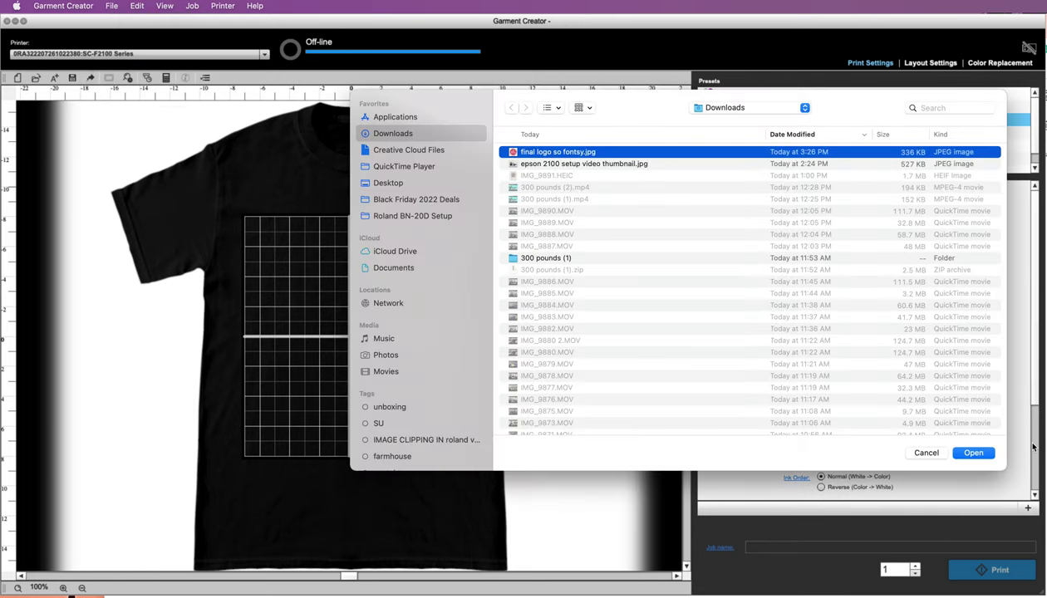
{"action": "left_click", "coordinate": [973, 453]}
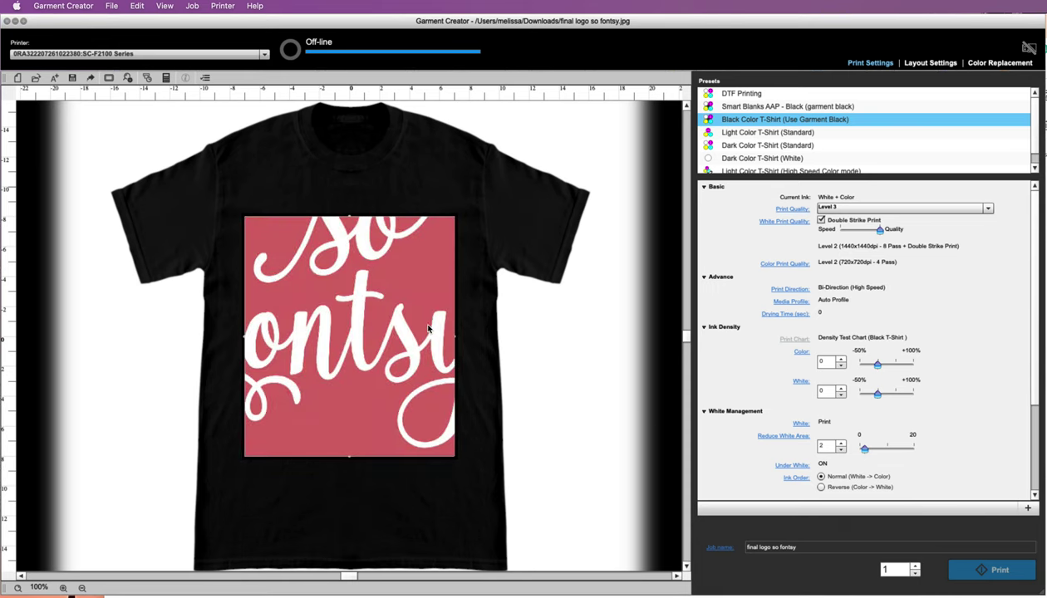
- Move the logo into the print frame and scale it down, centred near the top
{"action": "left_click_drag", "start_coordinate": [426, 332], "coordinate": [415, 398]}
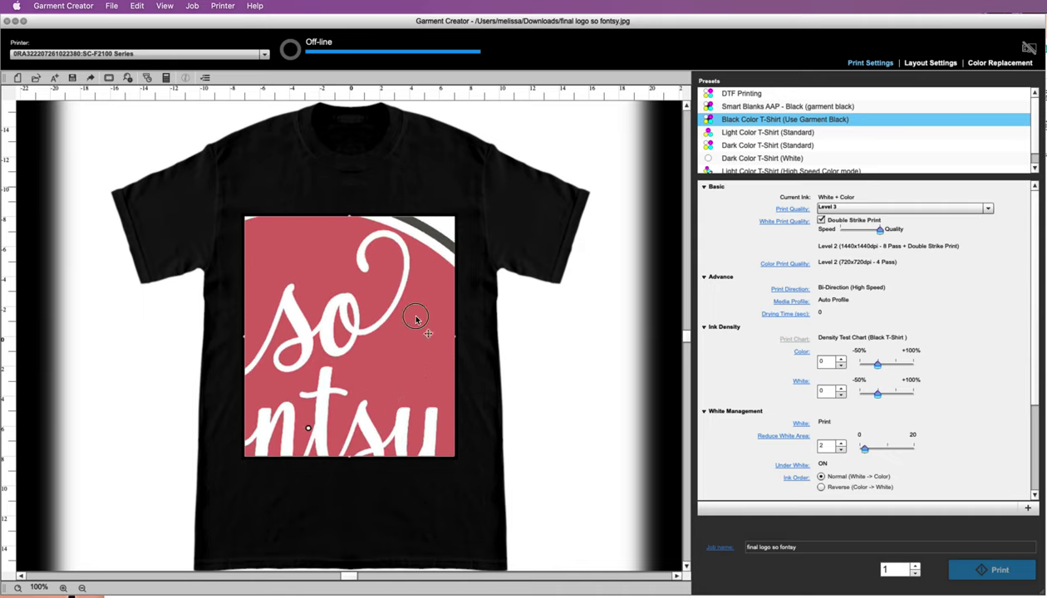
{"action": "left_click_drag", "start_coordinate": [415, 318], "coordinate": [280, 369]}
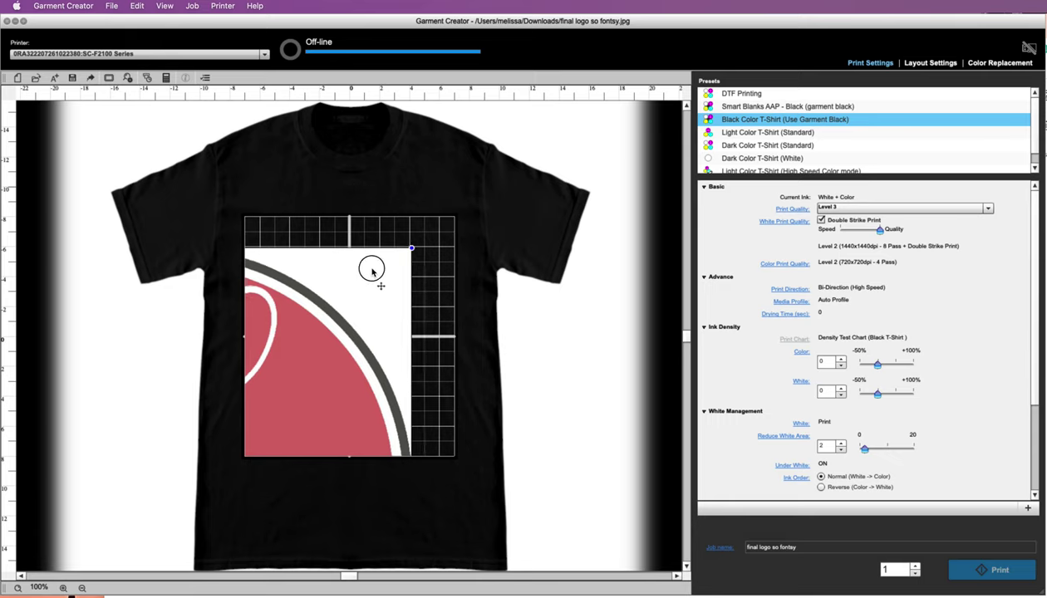
{"action": "left_click_drag", "start_coordinate": [372, 272], "coordinate": [410, 295]}
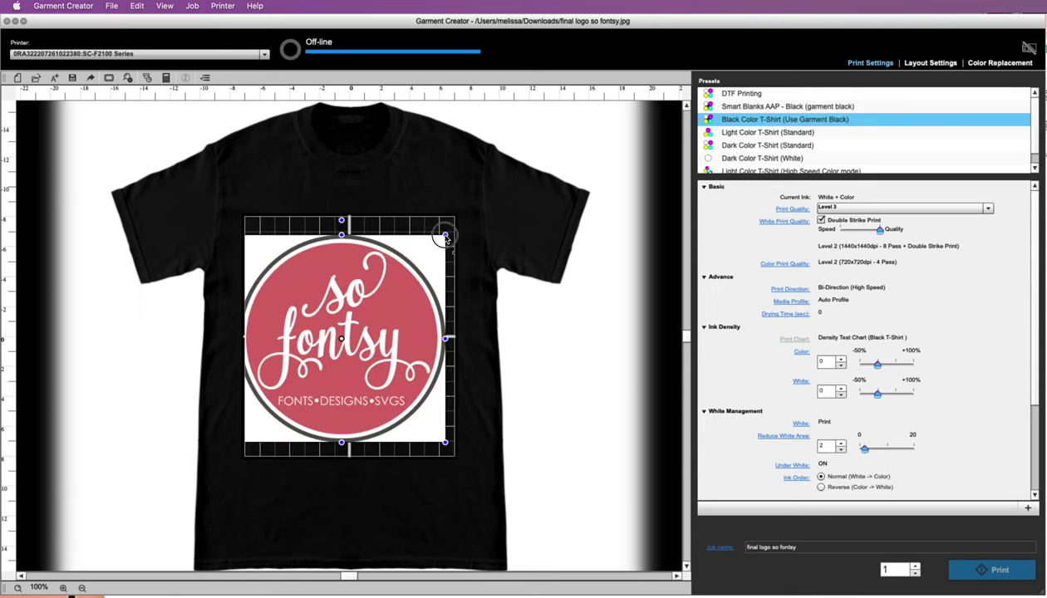
{"action": "left_click_drag", "start_coordinate": [445, 240], "coordinate": [401, 261]}
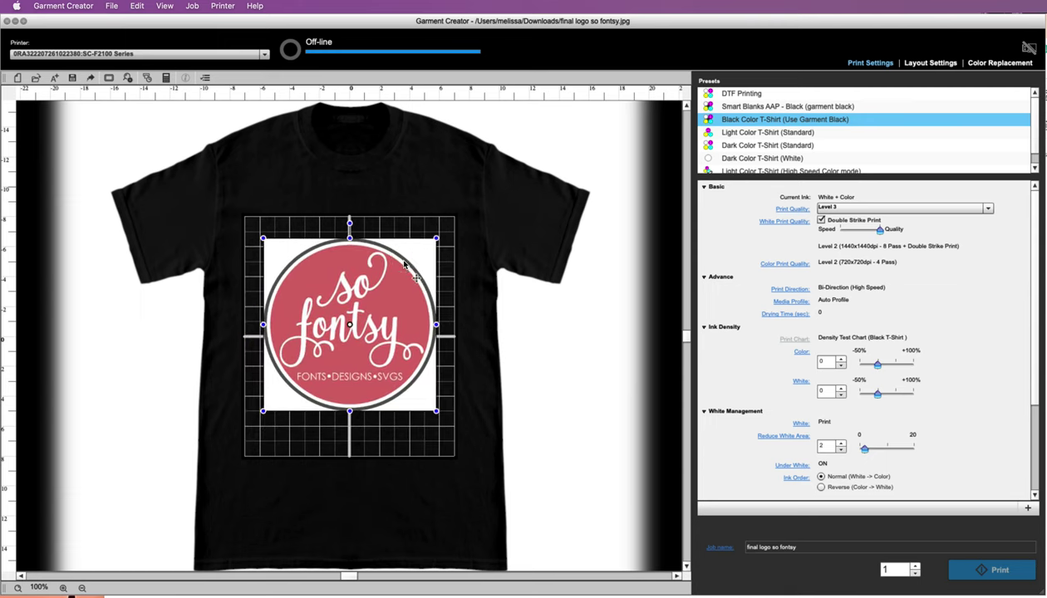
{"action": "left_click", "coordinate": [442, 293]}
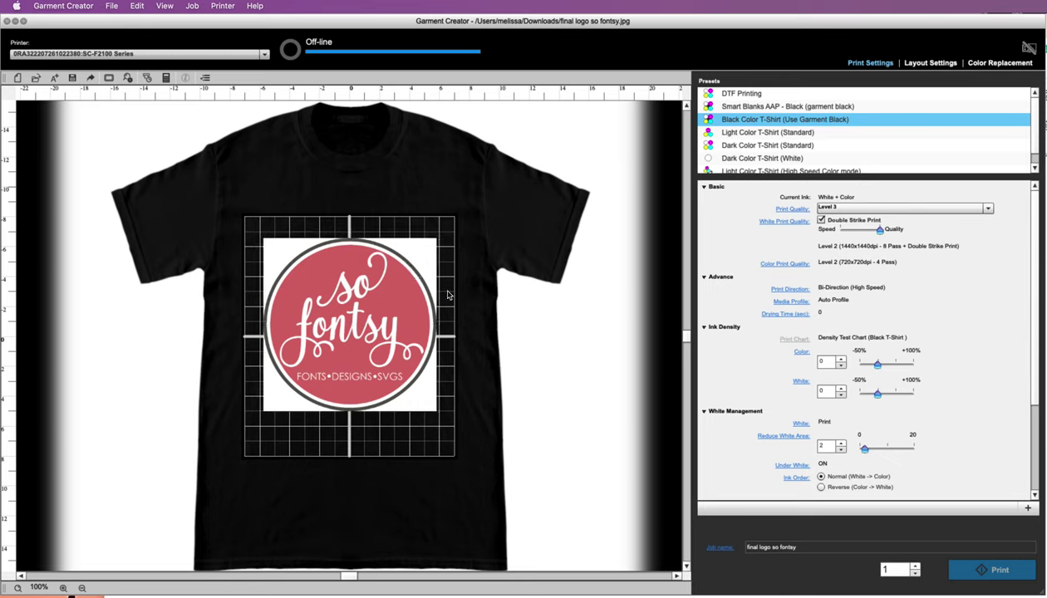
{"action": "left_click", "coordinate": [279, 262]}
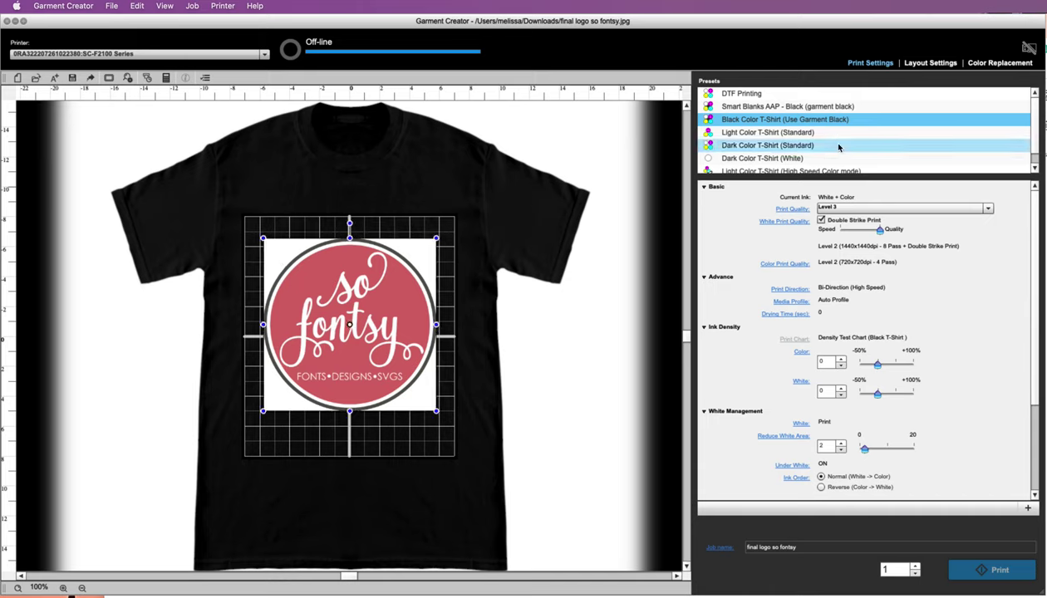
- Add a Transparent rule for the logo's white (255, 255, 255) with Only Neighboring Area off
{"action": "left_click", "coordinate": [1002, 64]}
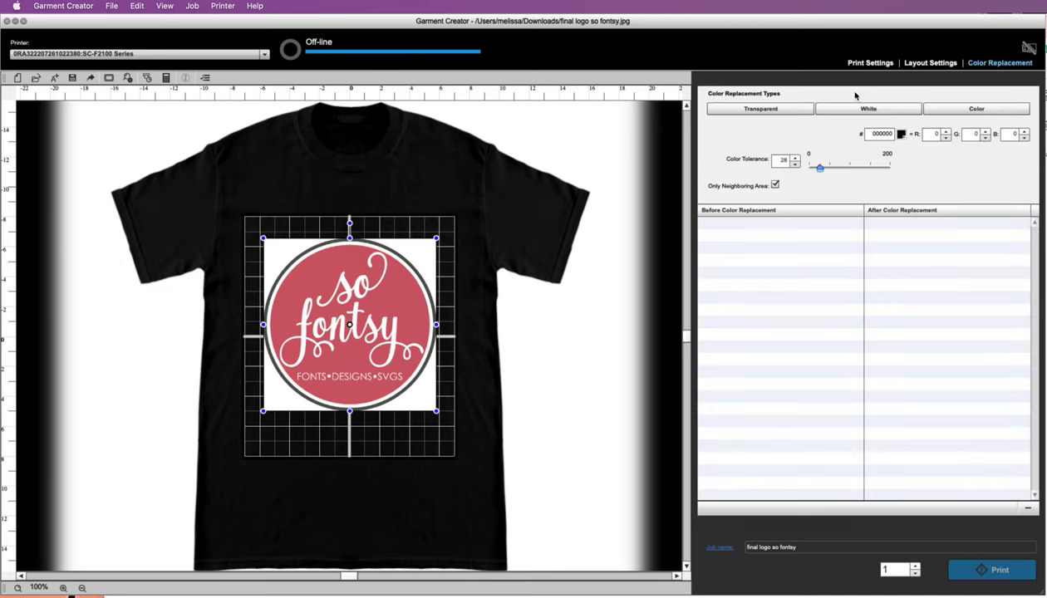
{"action": "left_click", "coordinate": [751, 109]}
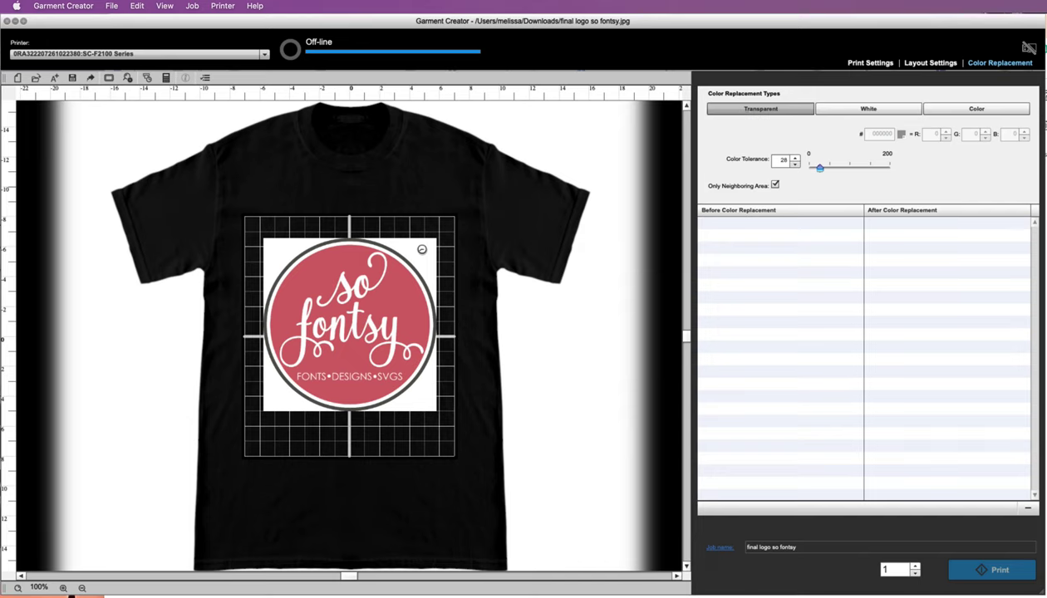
{"action": "left_click", "coordinate": [422, 252]}
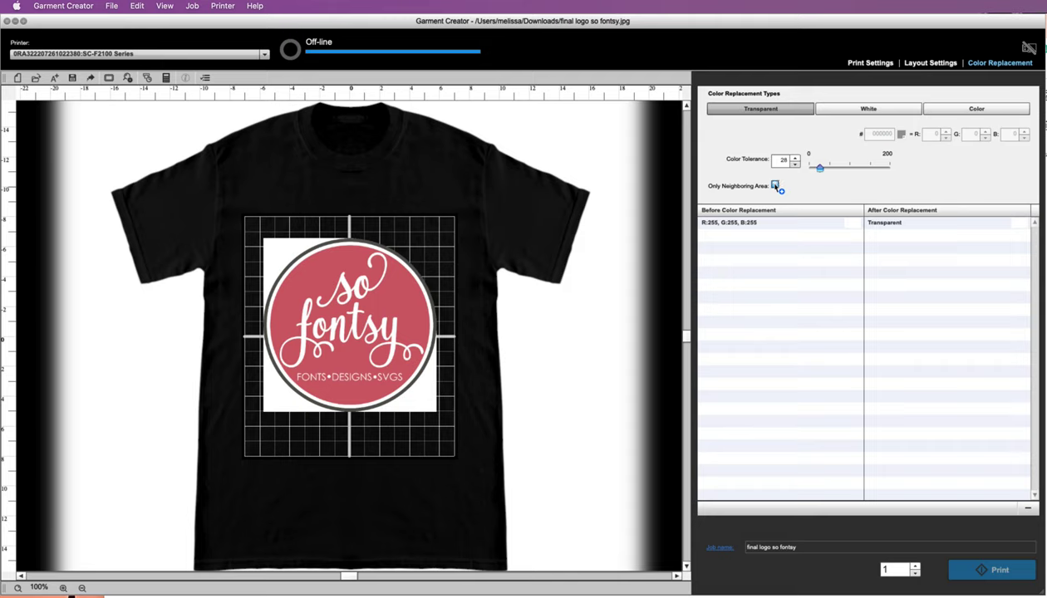
{"action": "left_click", "coordinate": [760, 109]}
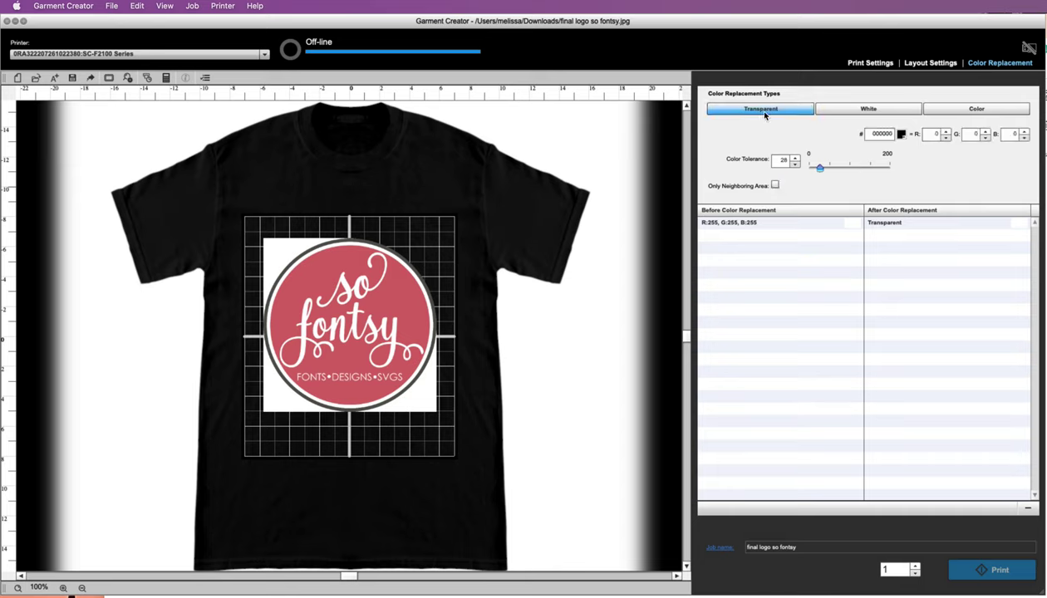
- Eyedrop the logo's white background again, adding a second white-to-transparent rule, and review both rules
{"action": "left_click", "coordinate": [282, 251]}
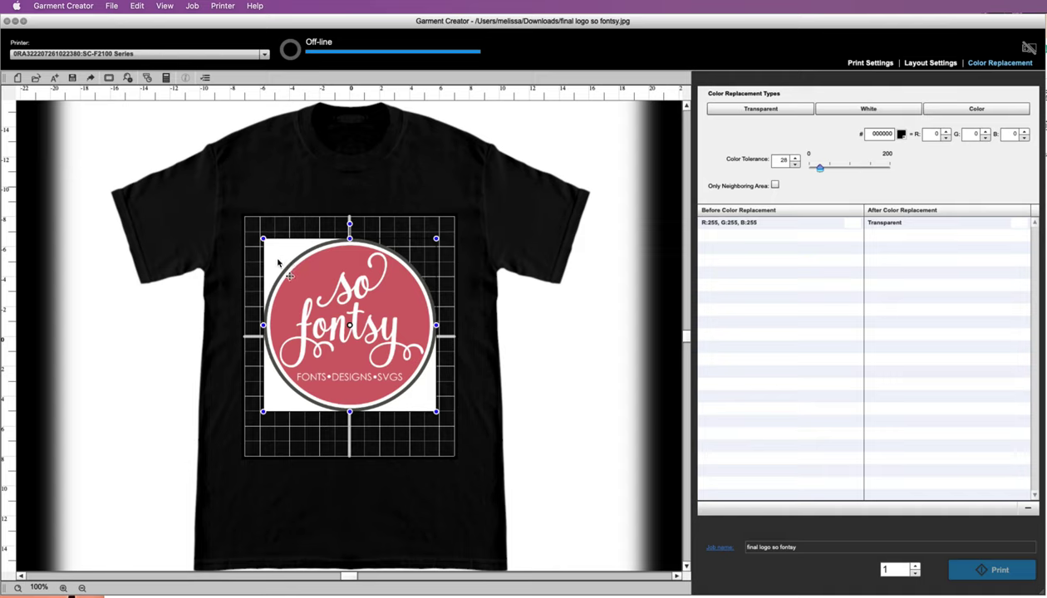
{"action": "left_click", "coordinate": [720, 109]}
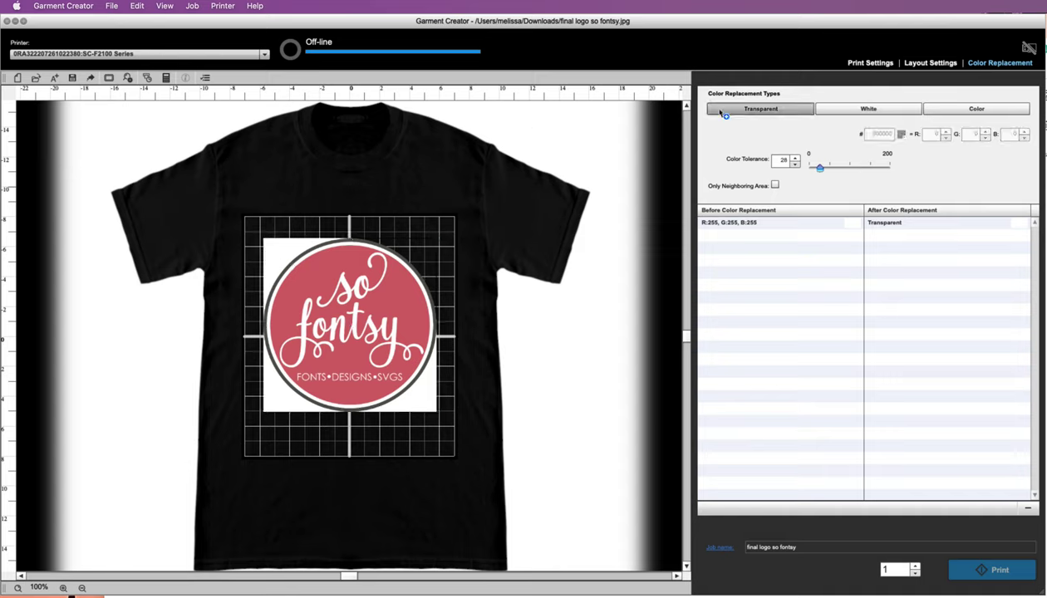
{"action": "left_click", "coordinate": [287, 257]}
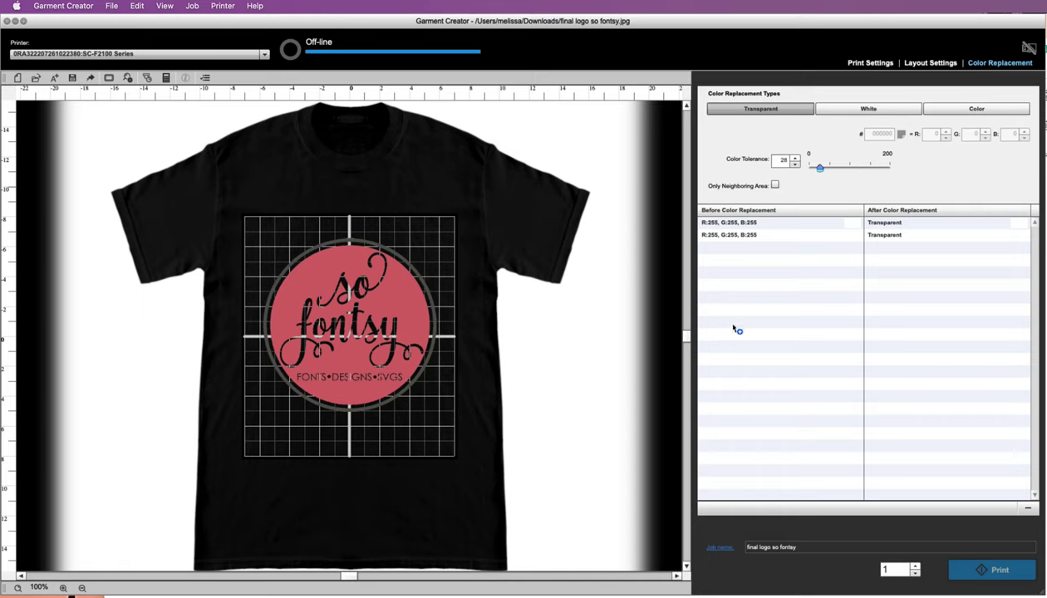
{"action": "left_click", "coordinate": [753, 236]}
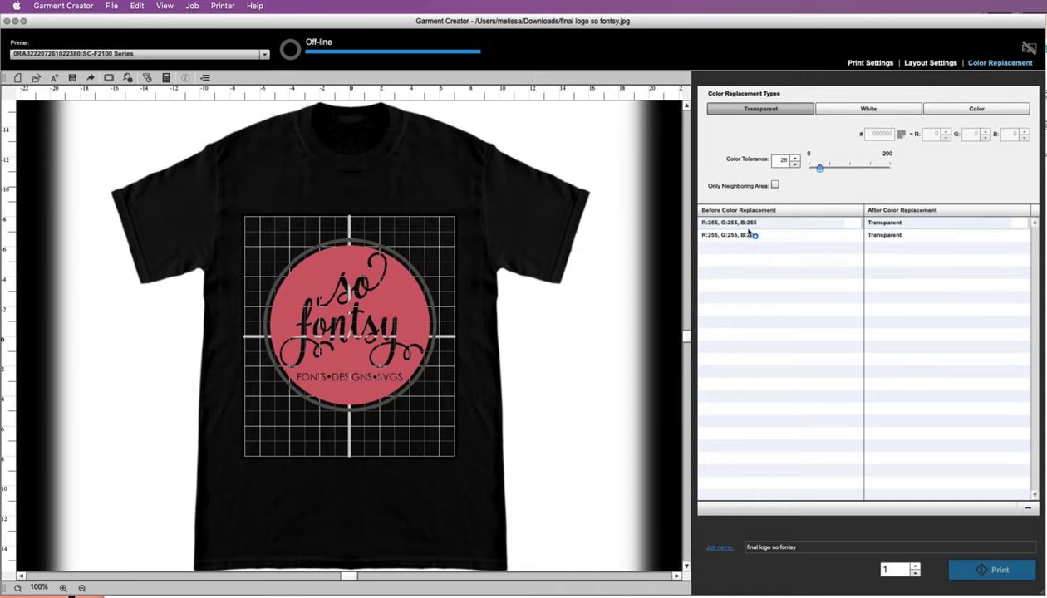
{"action": "left_click", "coordinate": [749, 235]}
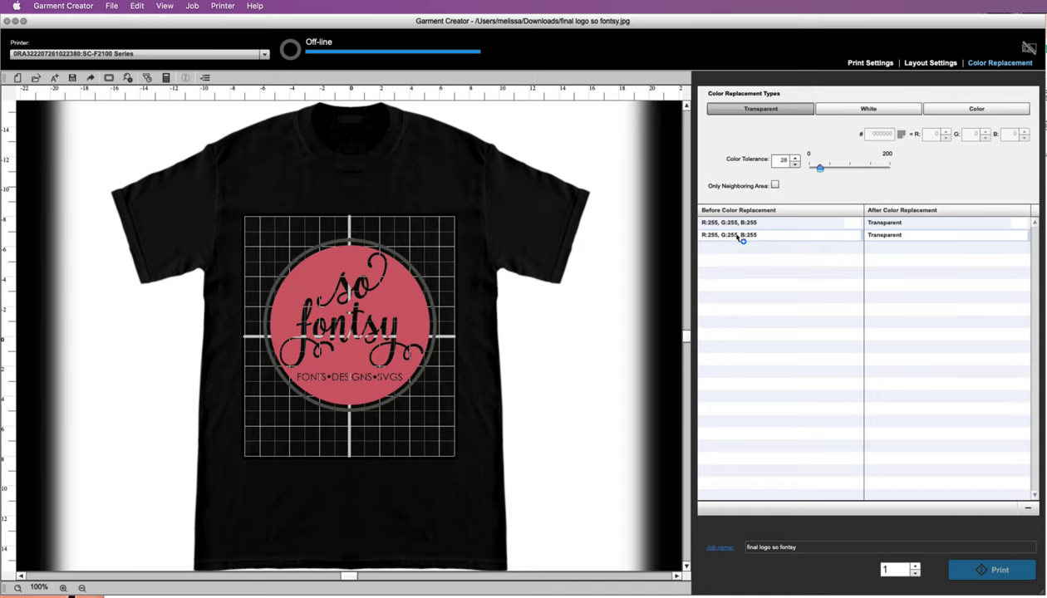
{"action": "left_click", "coordinate": [783, 225]}
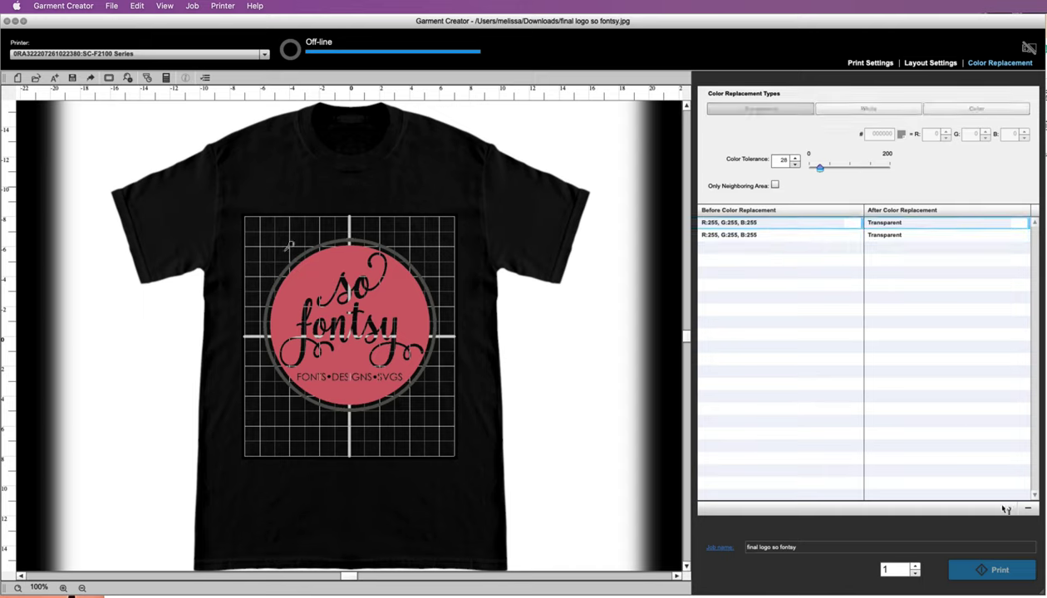
- Delete the duplicate rule, then make each of the logo's four white corners transparent
{"action": "left_click", "coordinate": [1029, 510]}
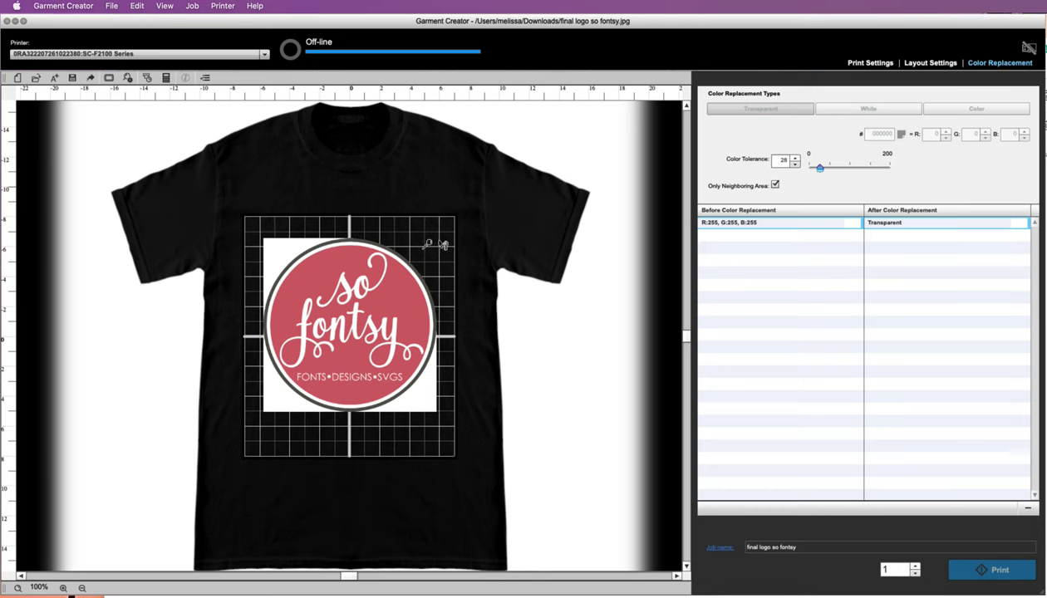
{"action": "left_click", "coordinate": [279, 241]}
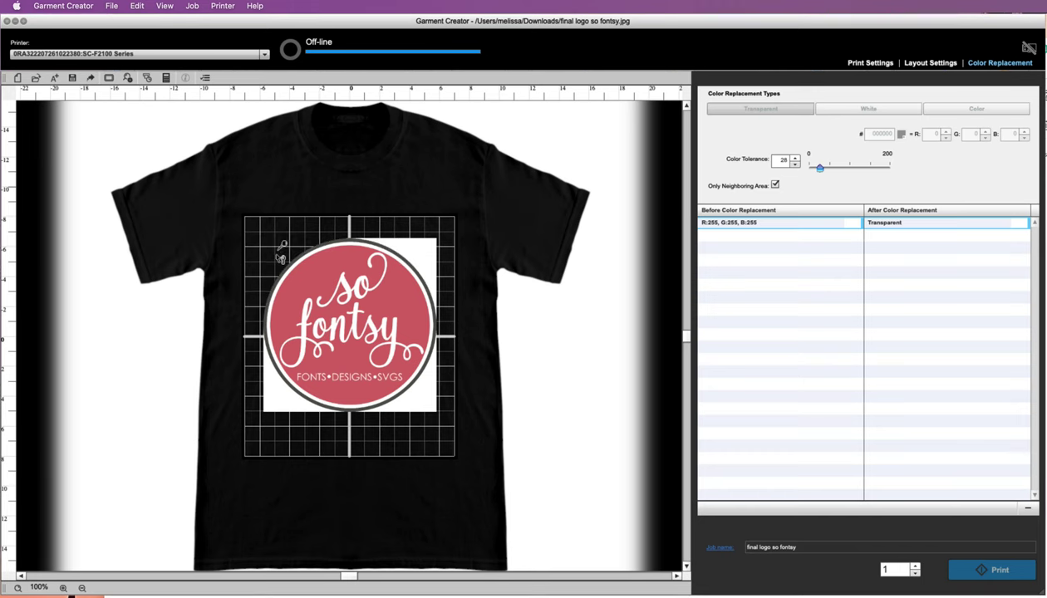
{"action": "left_click", "coordinate": [421, 249]}
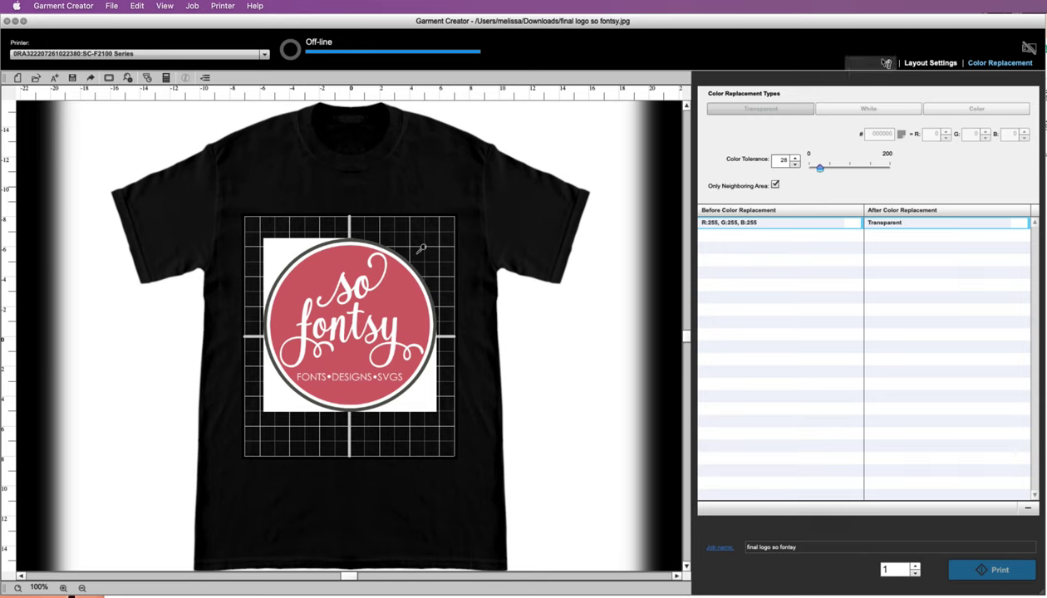
{"action": "left_click", "coordinate": [869, 63]}
{"action": "left_click", "coordinate": [999, 64]}
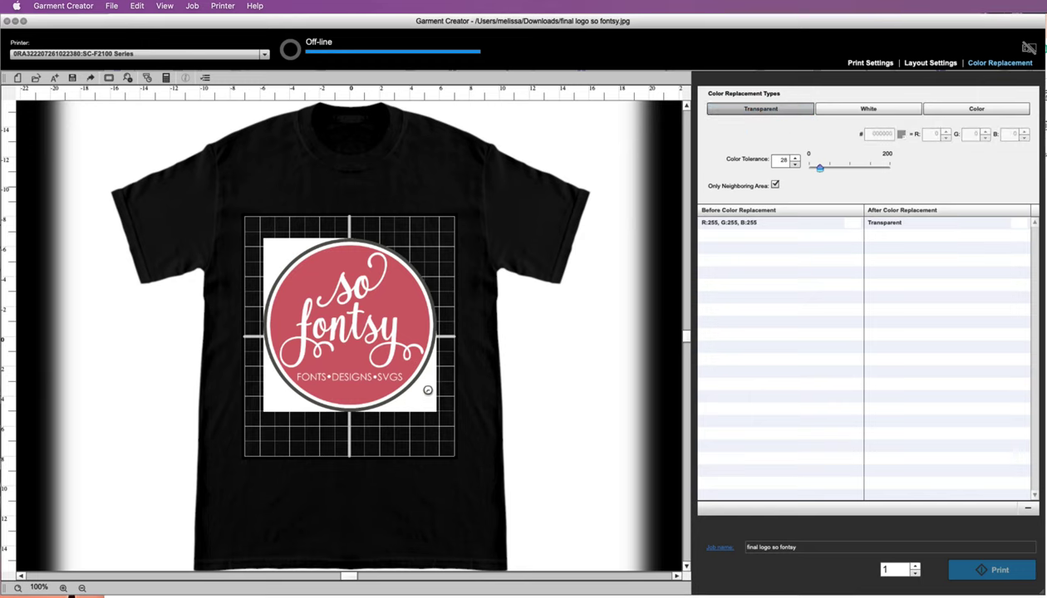
{"action": "left_click", "coordinate": [422, 386]}
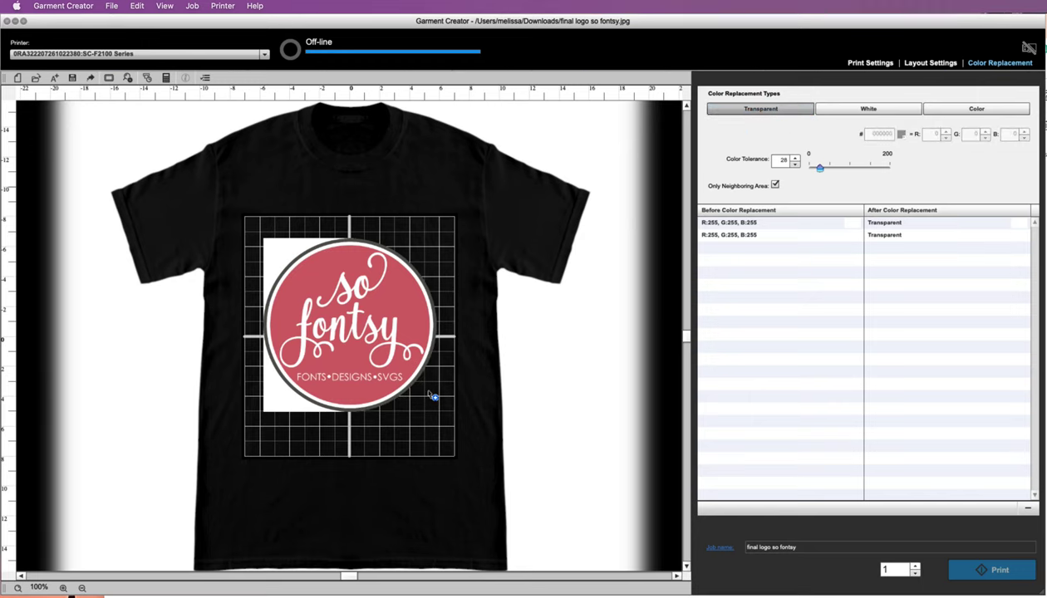
{"action": "left_click", "coordinate": [289, 254]}
{"action": "left_click", "coordinate": [274, 397]}
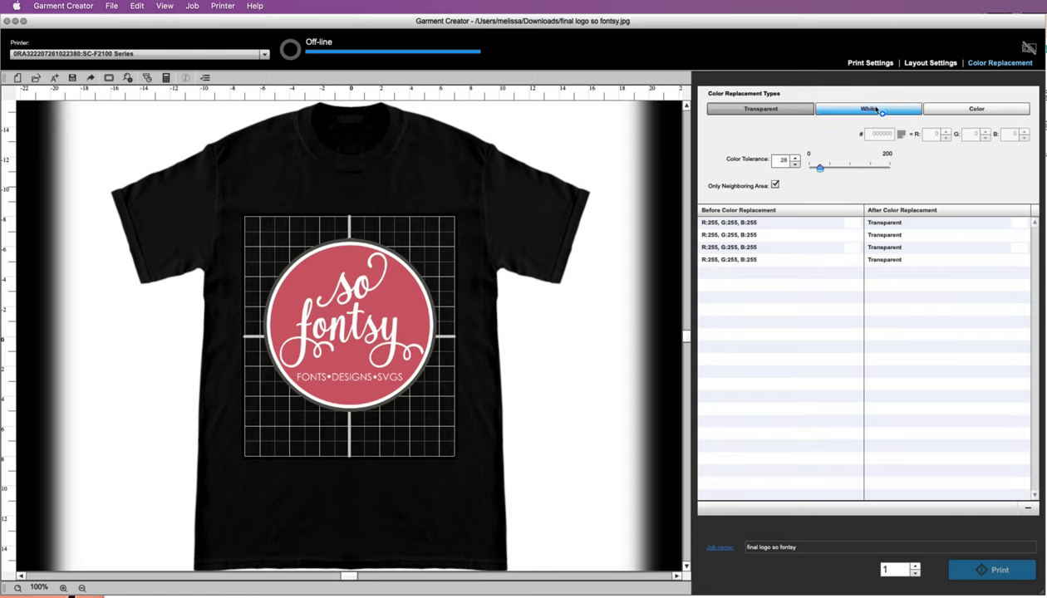
- Add a rule turning pink (214, 106, 107) black, applied only to the dot under the y
{"action": "left_click", "coordinate": [978, 111]}
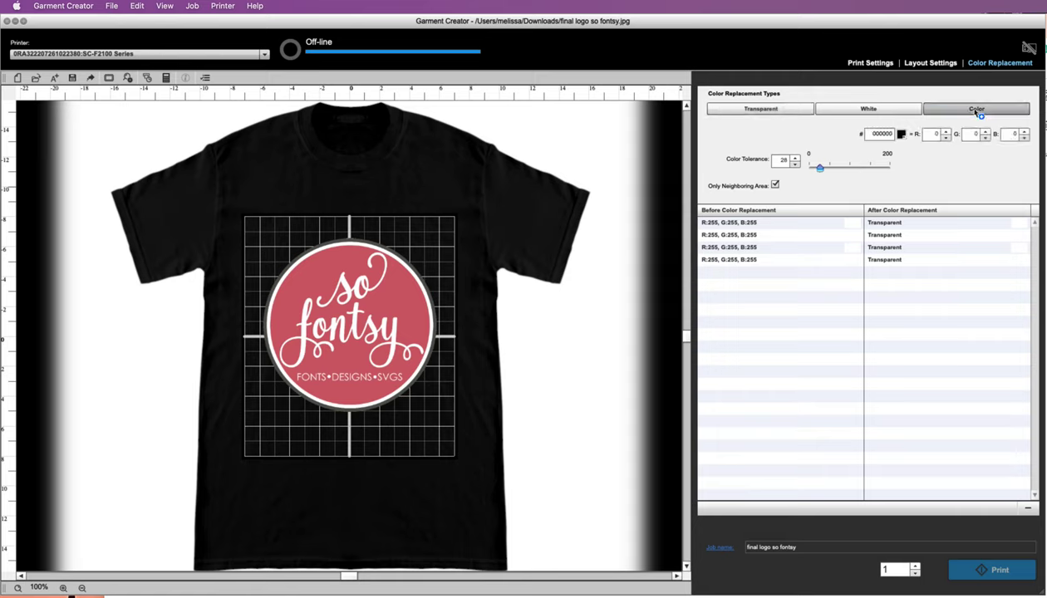
{"action": "left_click", "coordinate": [407, 308]}
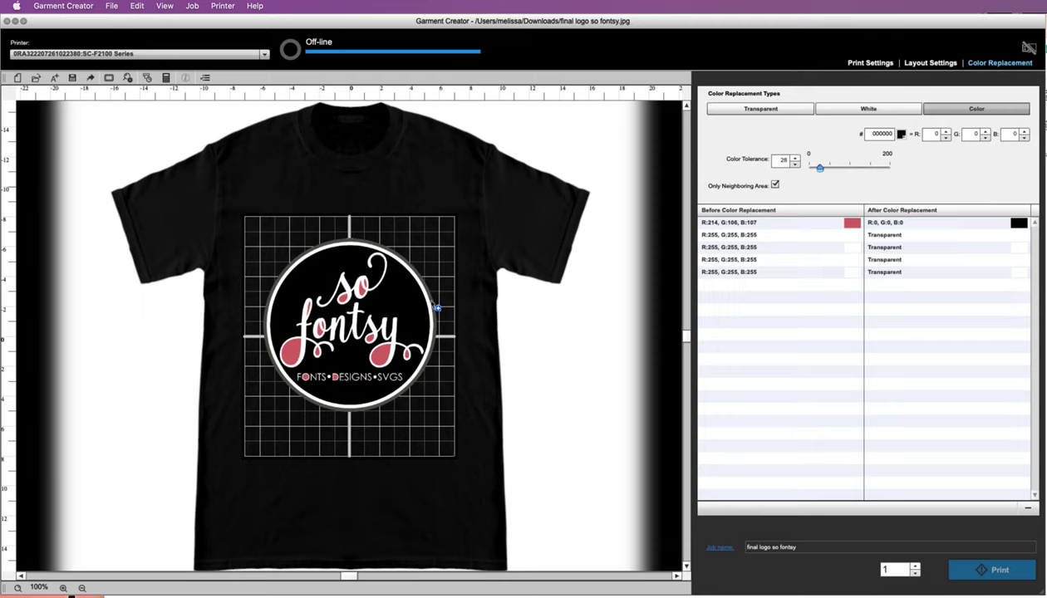
{"action": "left_click", "coordinate": [1023, 224]}
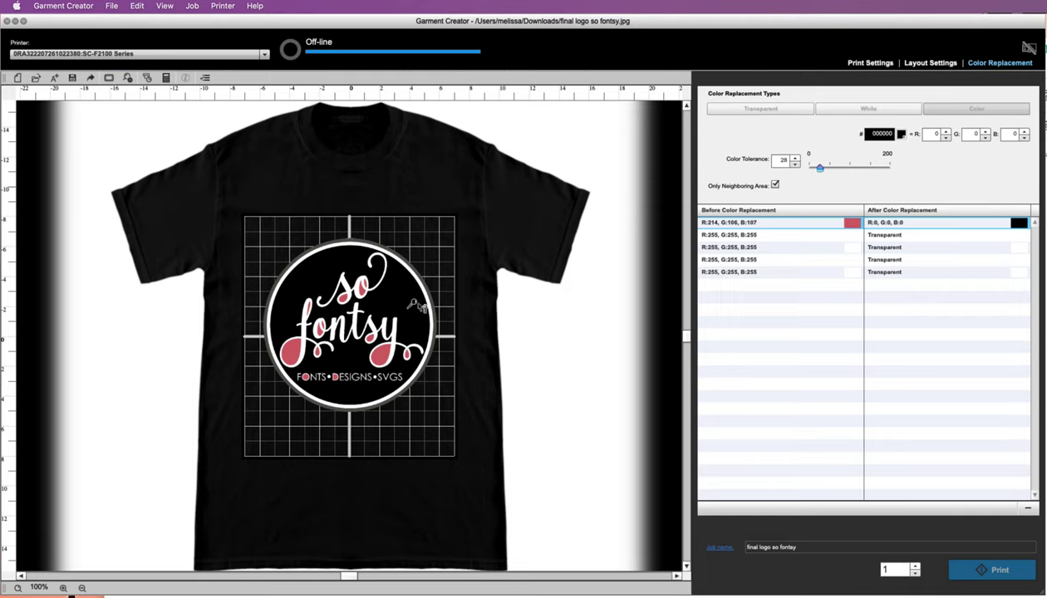
{"action": "left_click", "coordinate": [381, 352]}
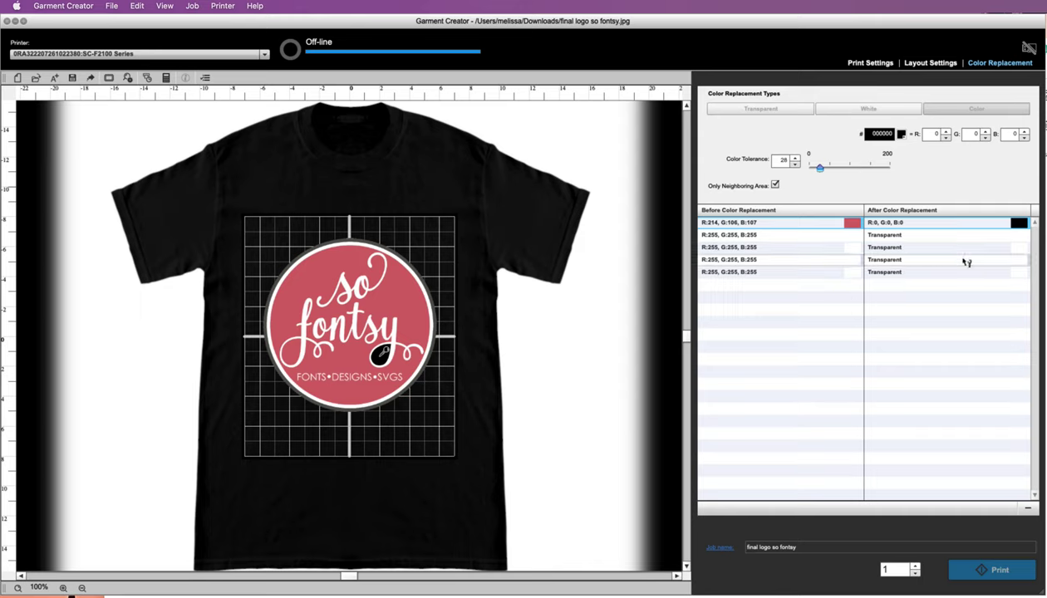
{"action": "left_click", "coordinate": [1024, 229]}
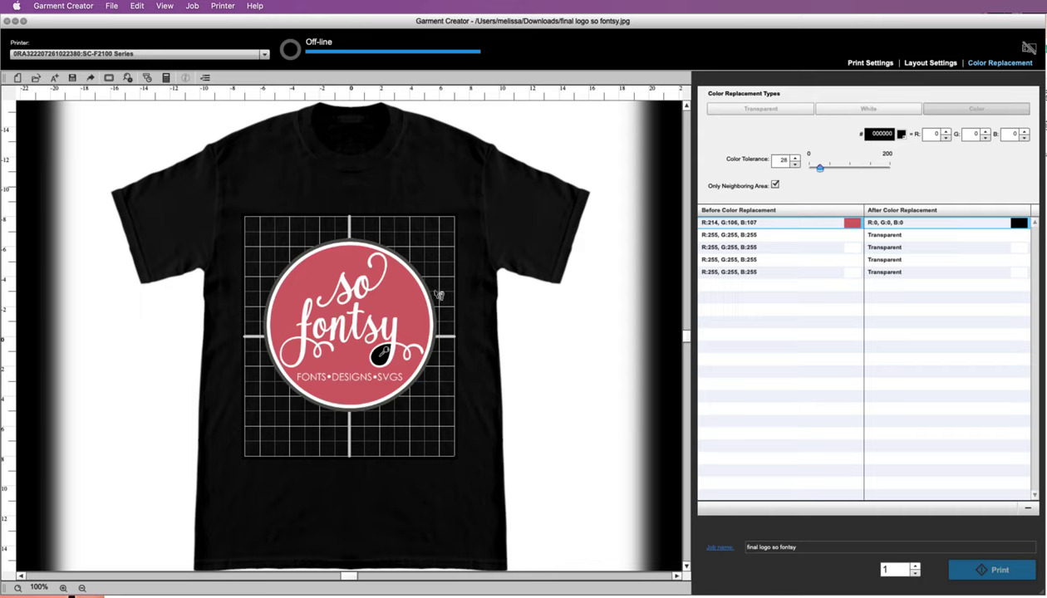
{"action": "left_click", "coordinate": [881, 135]}
- Change the pink rule's replacement colour to blue and apply it to the logo's circle
{"action": "left_click", "coordinate": [901, 134]}
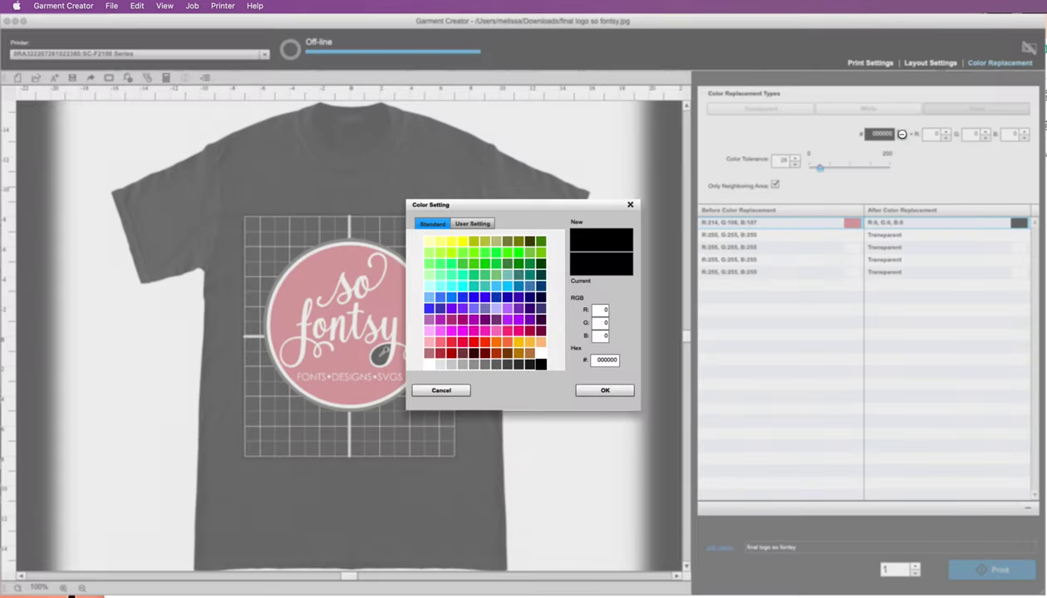
{"action": "left_click", "coordinate": [528, 289]}
{"action": "left_click", "coordinate": [603, 391]}
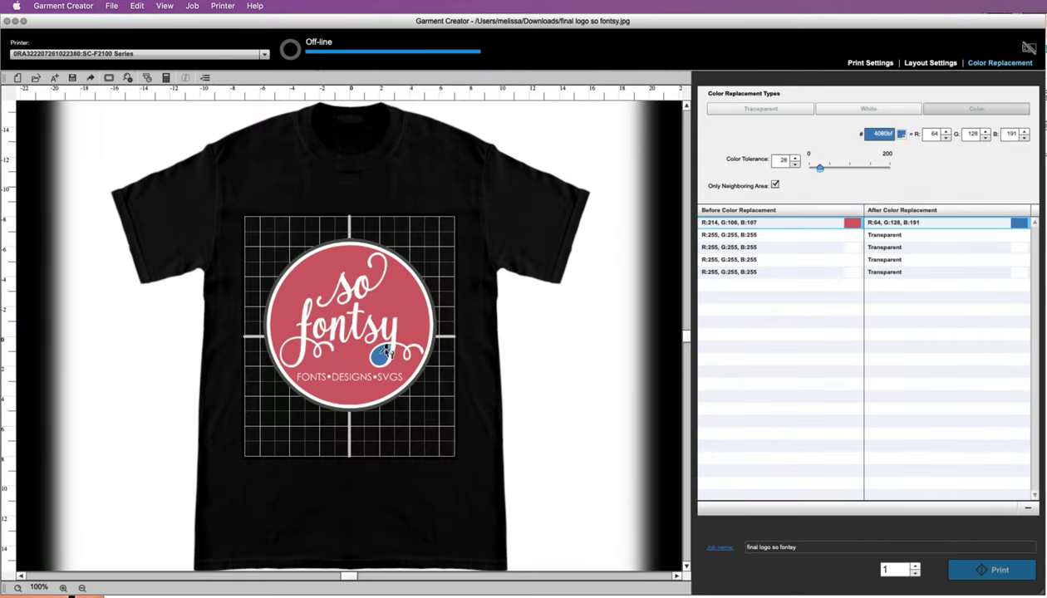
{"action": "left_click", "coordinate": [408, 319]}
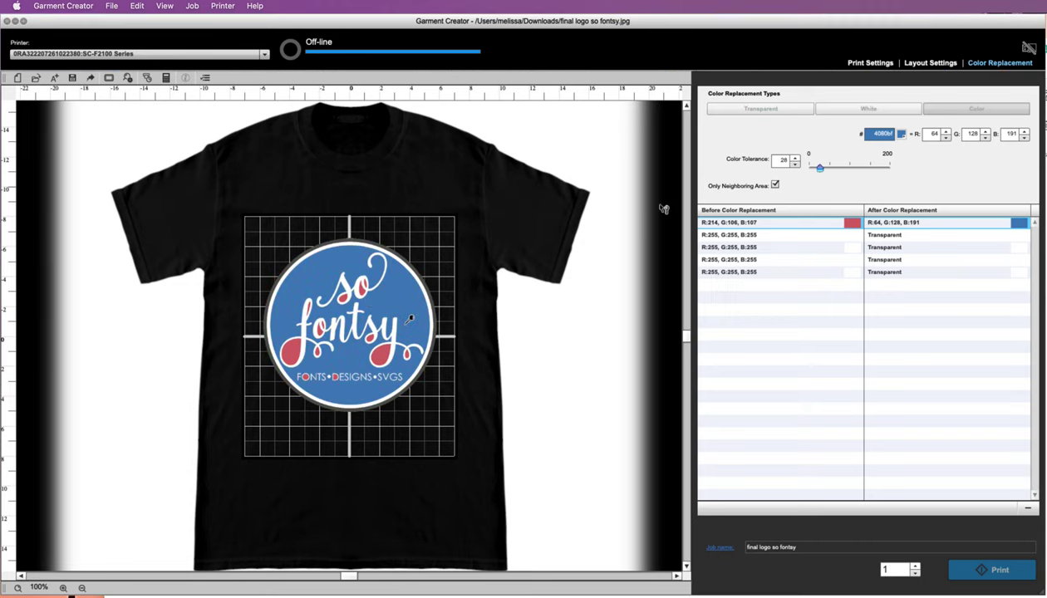
- Change the replacement colour to purple (191, 0, 191) so the circle turns purple
{"action": "left_click", "coordinate": [903, 136]}
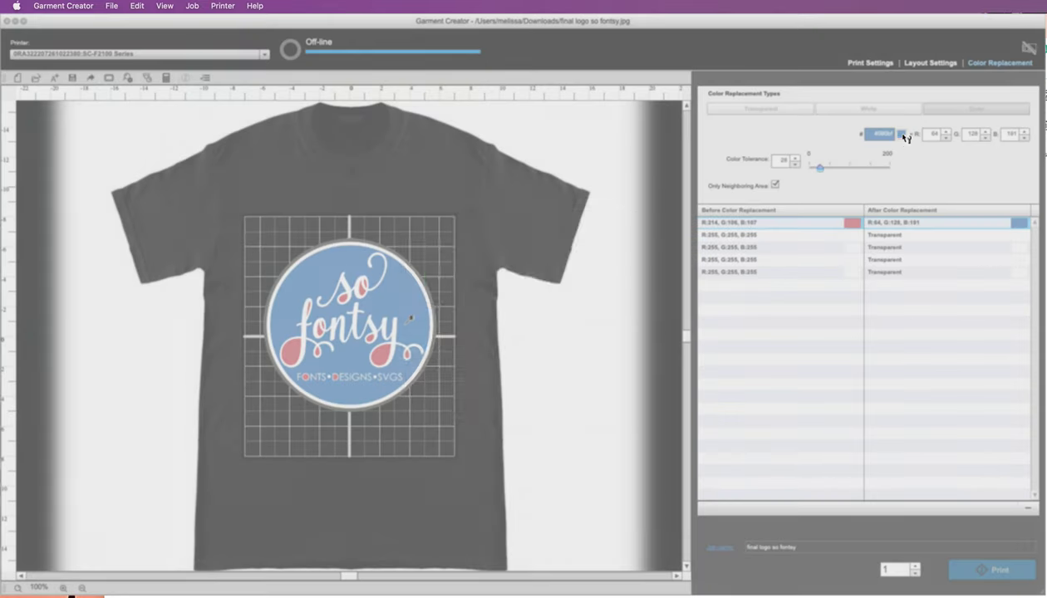
{"action": "left_click", "coordinate": [475, 321]}
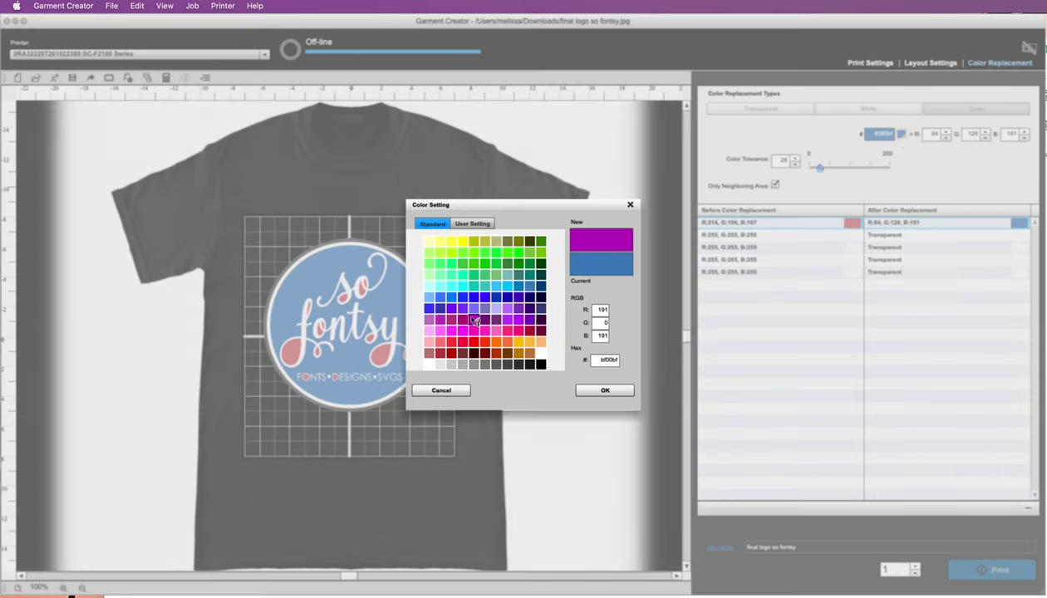
{"action": "left_click", "coordinate": [582, 389]}
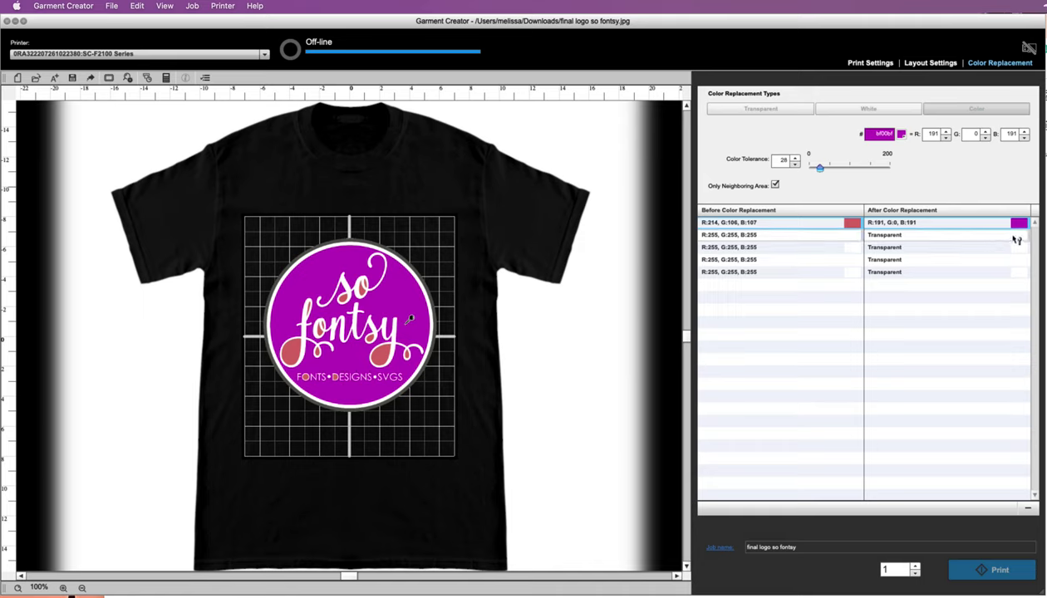
{"action": "left_click", "coordinate": [1002, 228]}
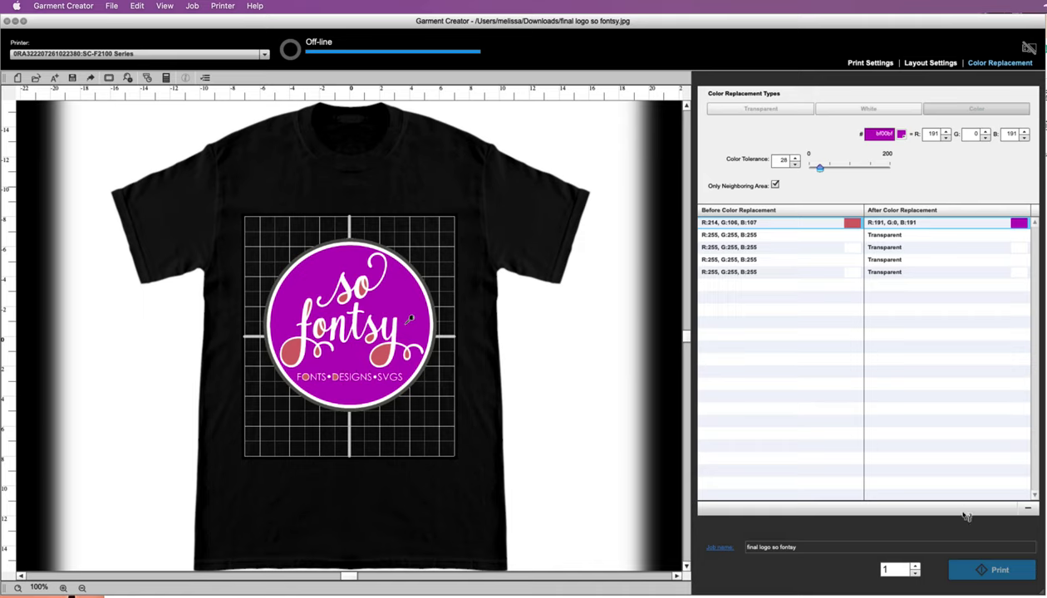
- Delete the pink-to-purple rule, leaving the four white-to-transparent rules
{"action": "left_click", "coordinate": [1029, 506]}
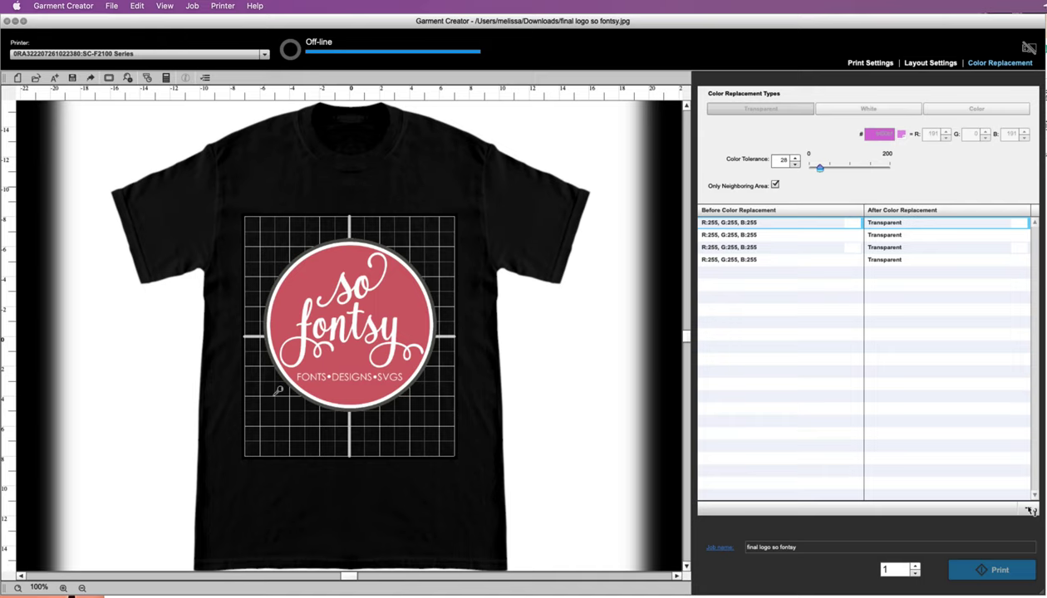